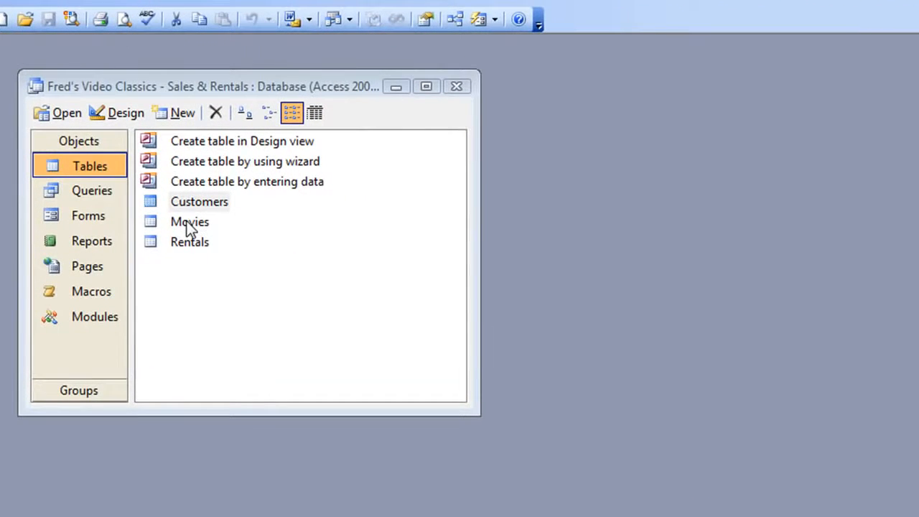
- Open the Movies table and sort its records by Title, first in ascending and then in descending order
double_click(189, 222)
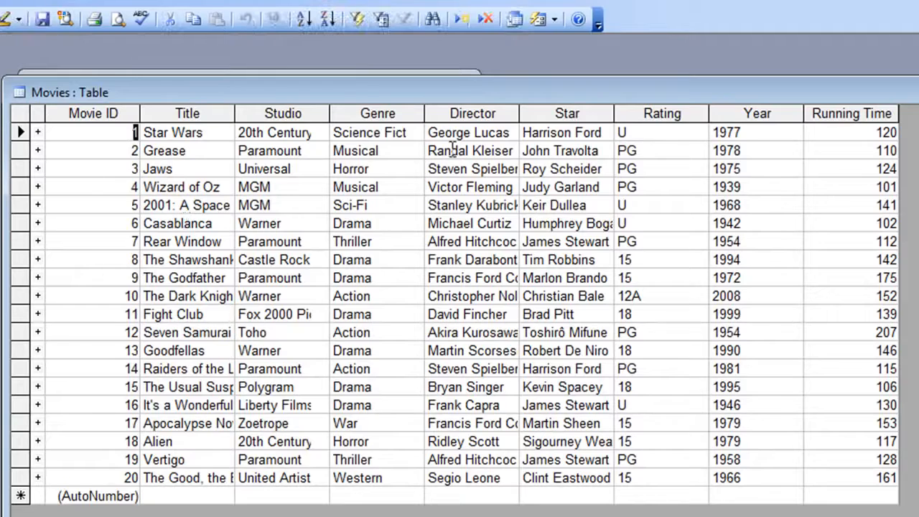
drag(492, 93, 464, 51)
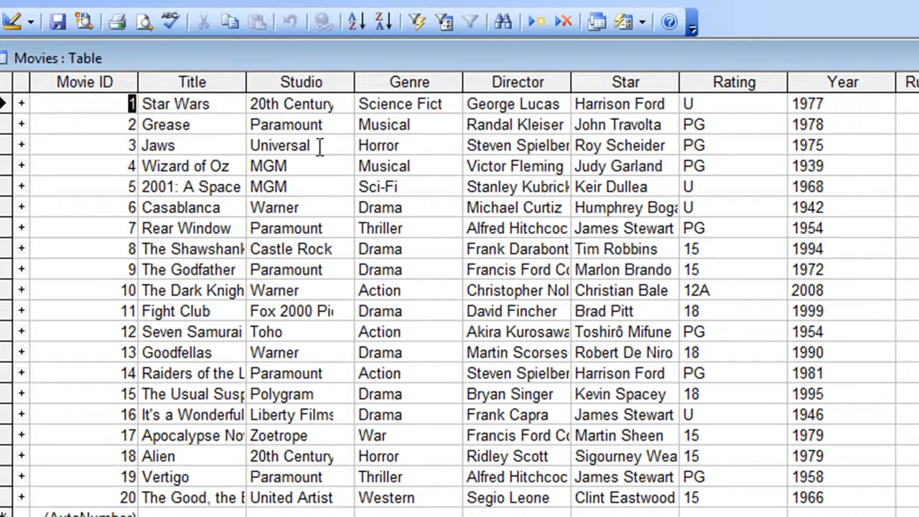
click(211, 147)
click(356, 22)
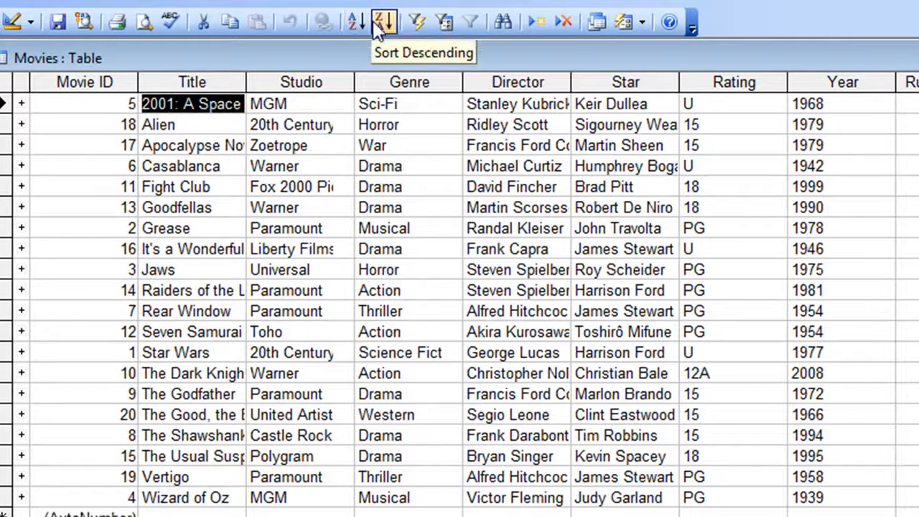
click(385, 20)
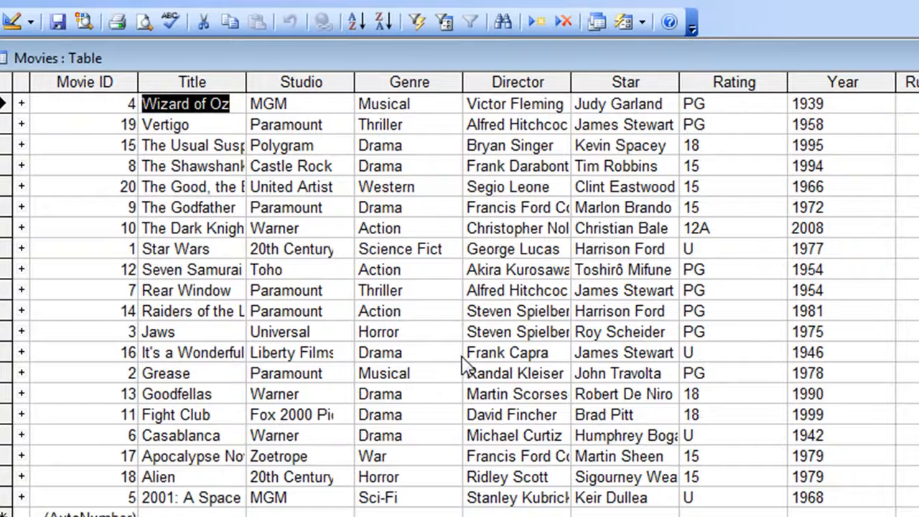
- Sort the movies by Rating in ascending order, then by Year in ascending and finally descending order
click(765, 108)
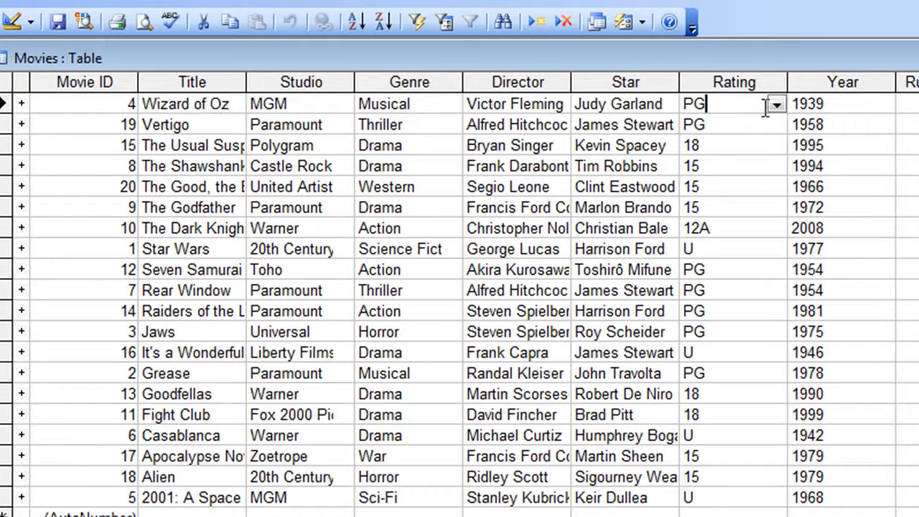
click(357, 21)
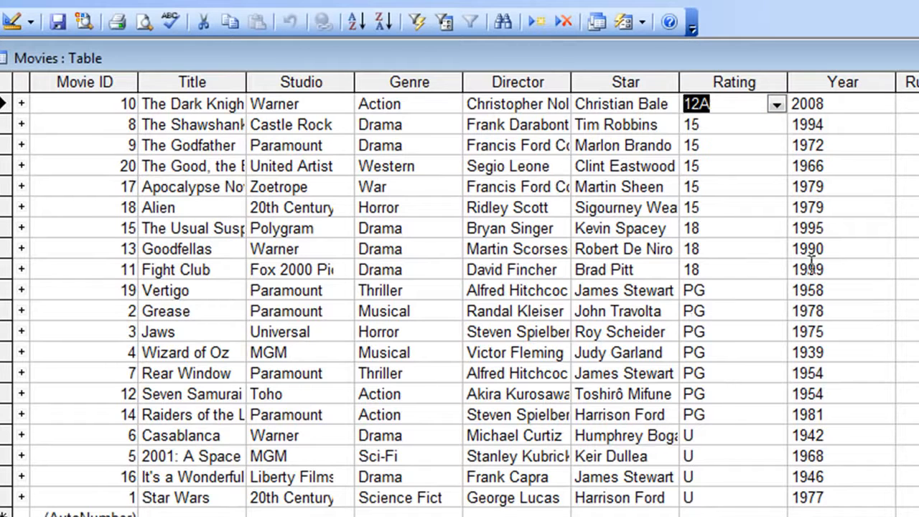
click(852, 124)
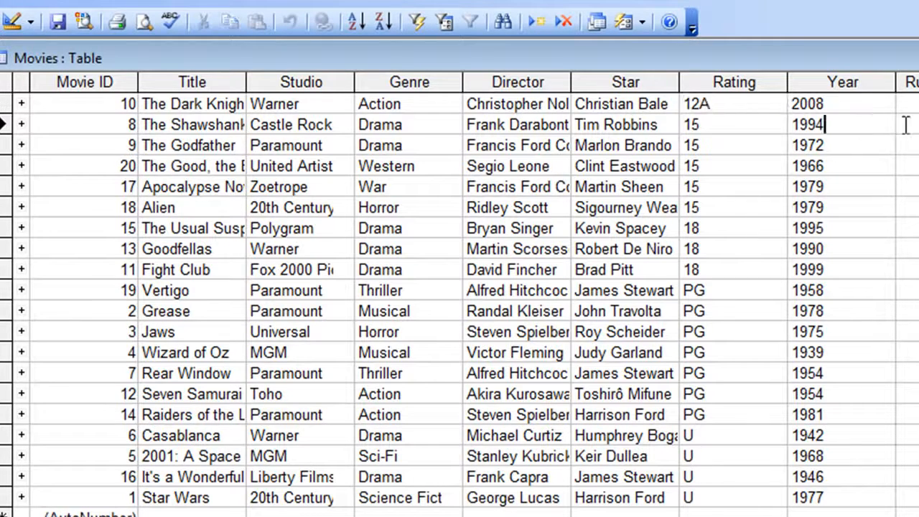
click(357, 21)
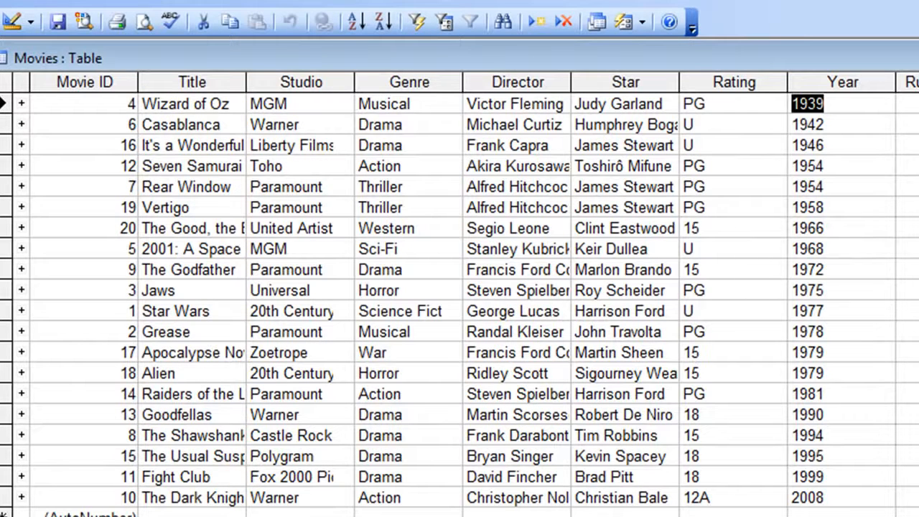
click(382, 23)
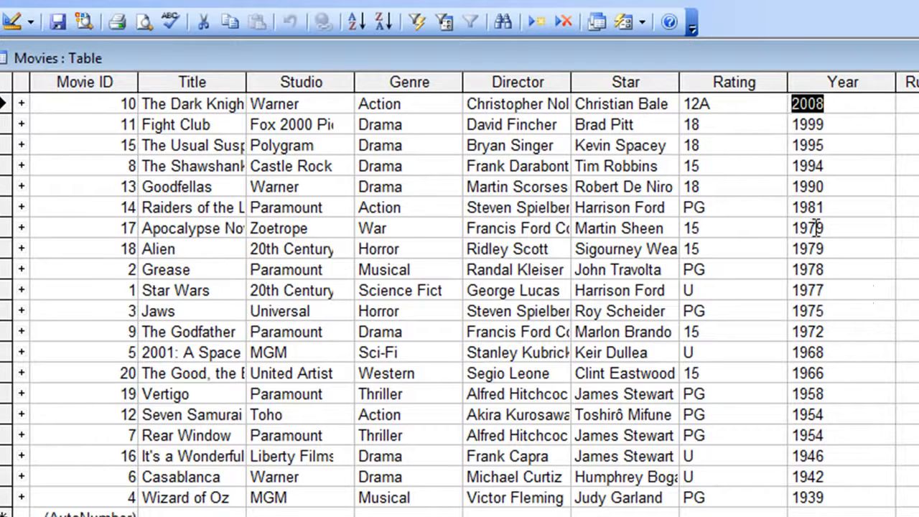
- Sort the movies by Rating in ascending order, then by Title in ascending order
click(716, 102)
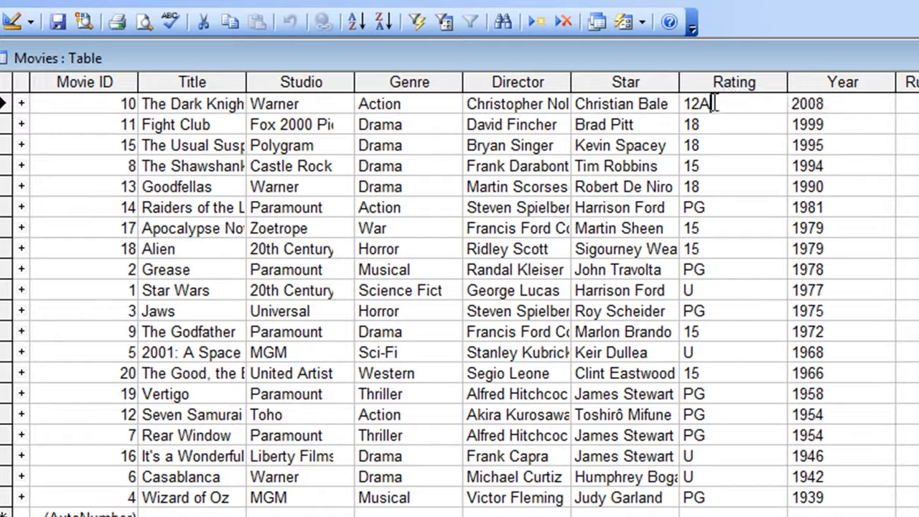
click(357, 21)
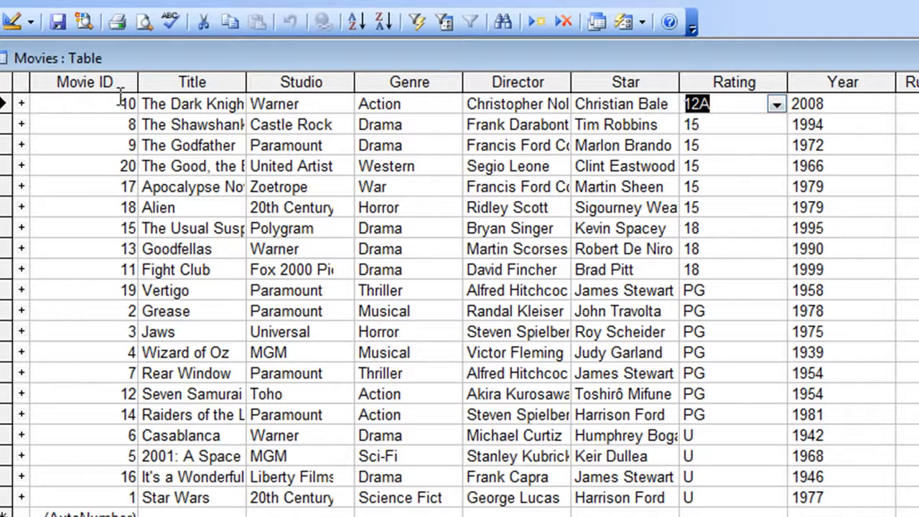
click(181, 122)
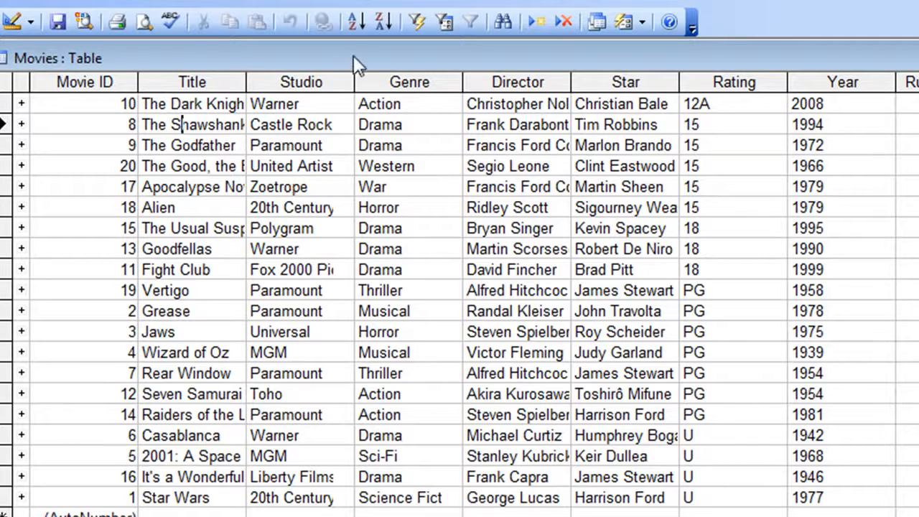
click(355, 21)
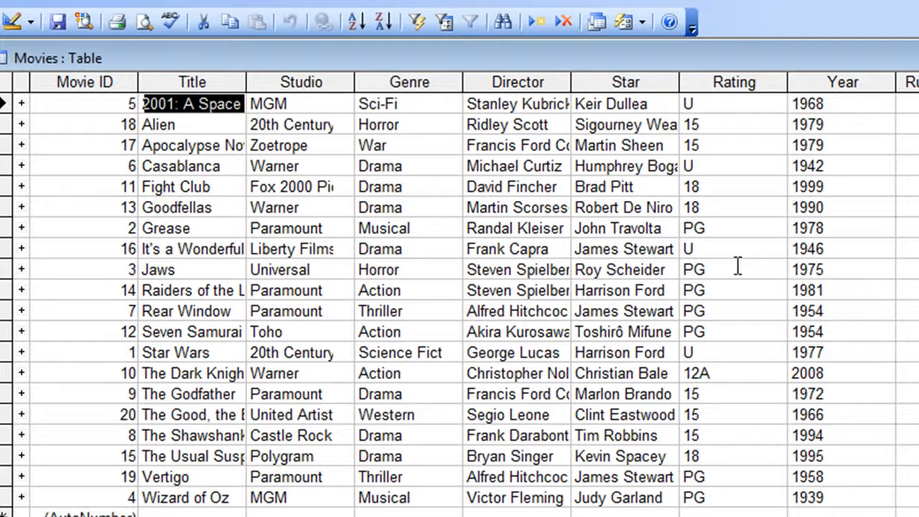
- Sort the movies by Movie ID in ascending order
click(115, 164)
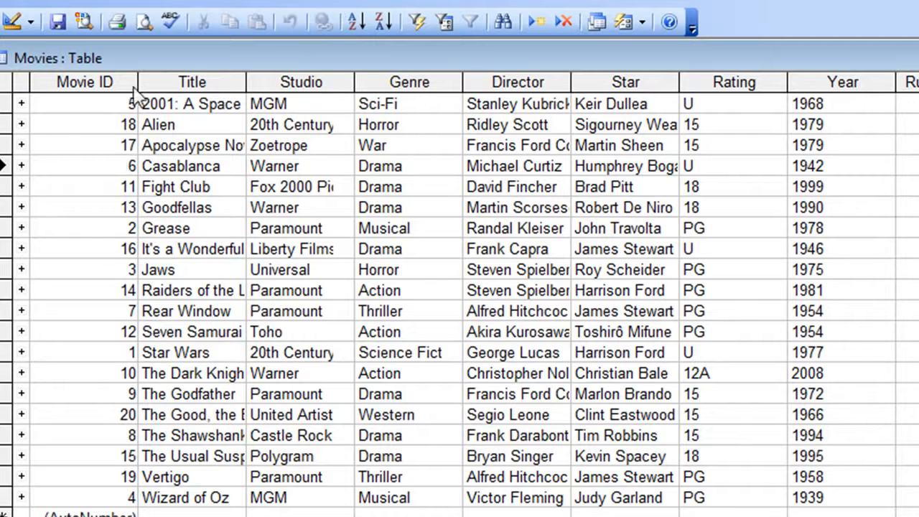
click(358, 23)
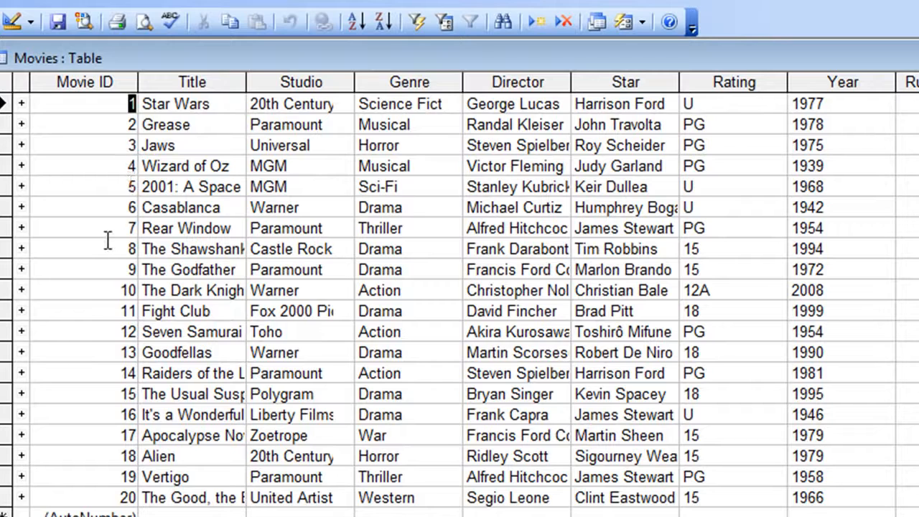
- Filter the movies by selection to the Drama genre, then remove the filter
click(391, 208)
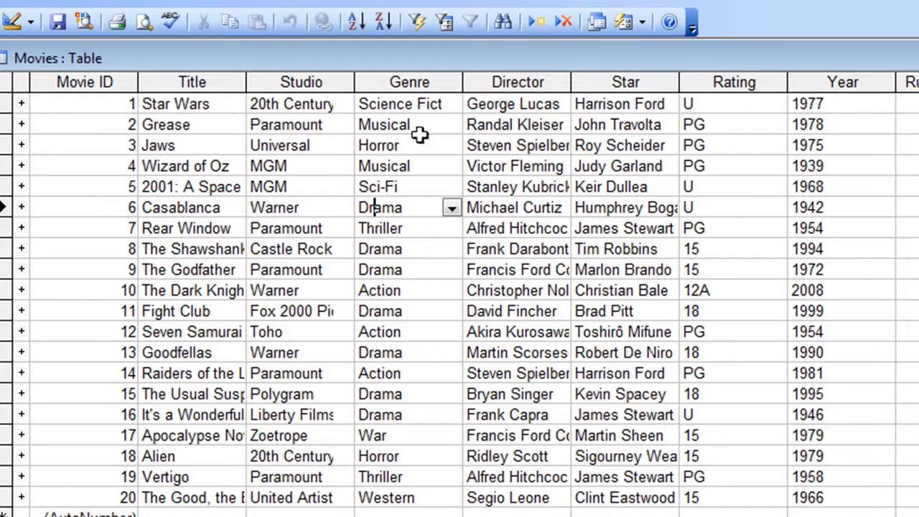
click(419, 21)
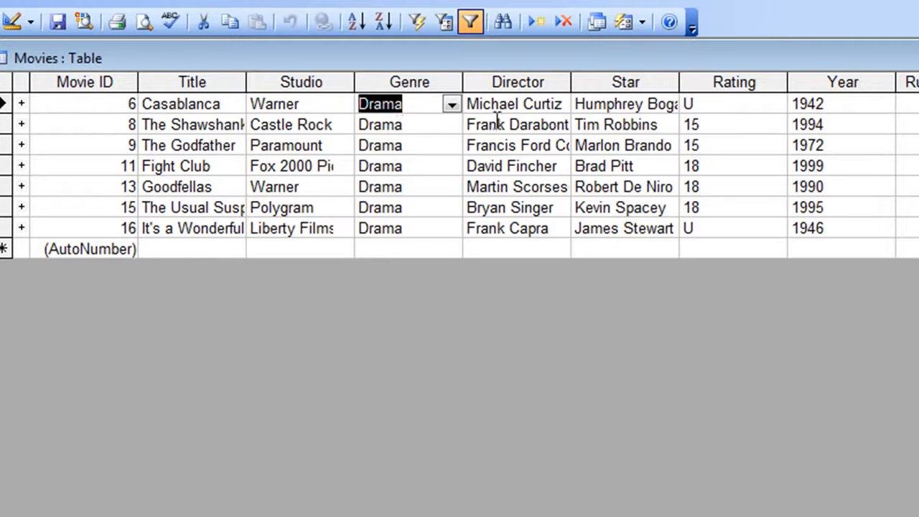
click(471, 26)
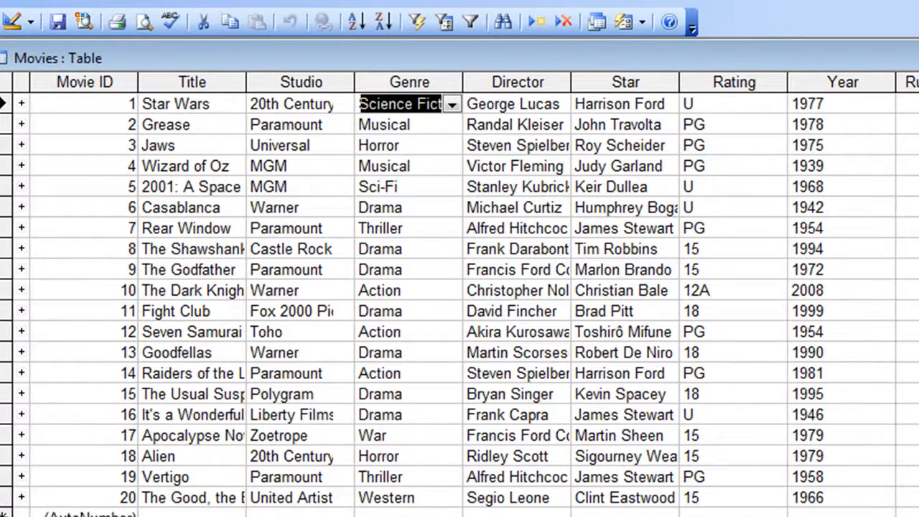
- Reapply the last used Drama genre filter to the movies, then remove it again
click(885, 397)
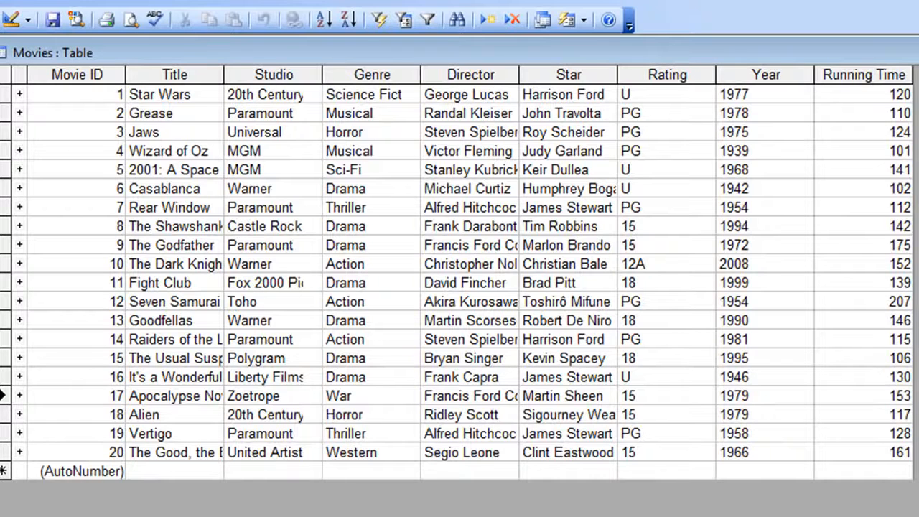
click(430, 19)
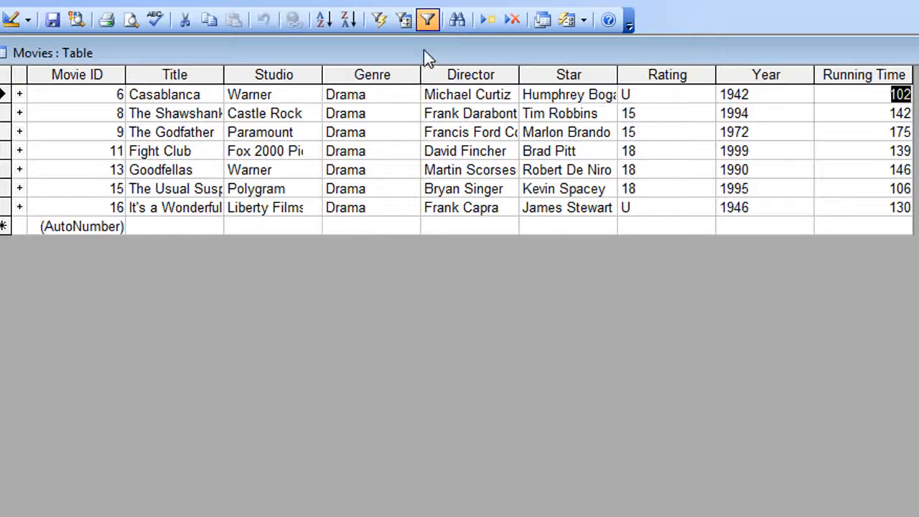
click(428, 20)
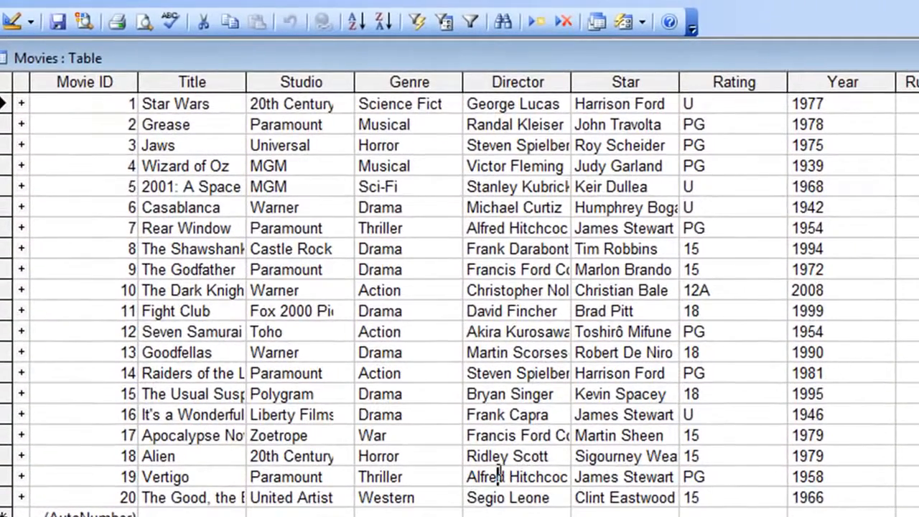
- Filter the movies by selection to the director Alfred Hitchcock, then remove the filter
click(499, 476)
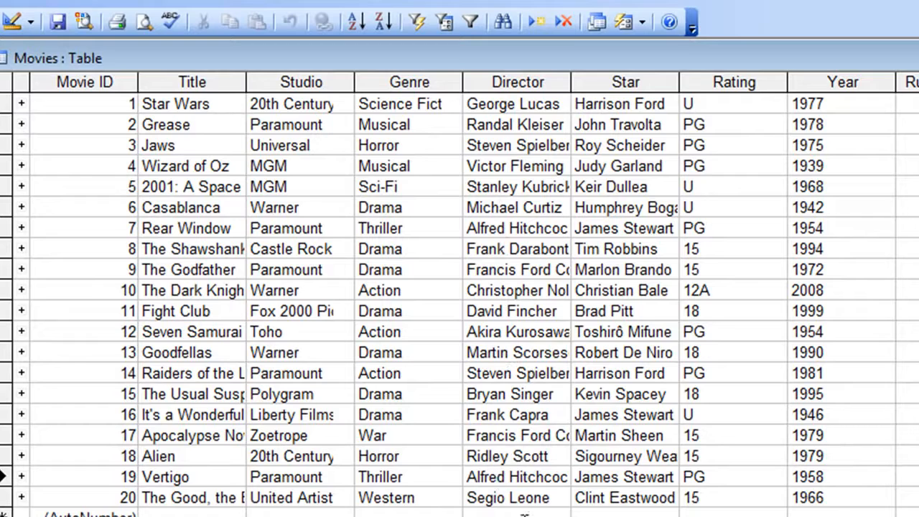
click(422, 22)
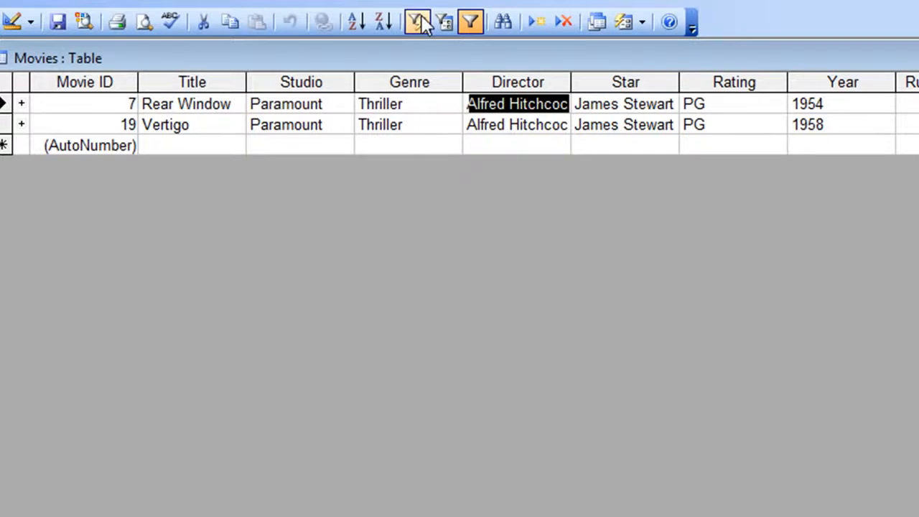
click(468, 25)
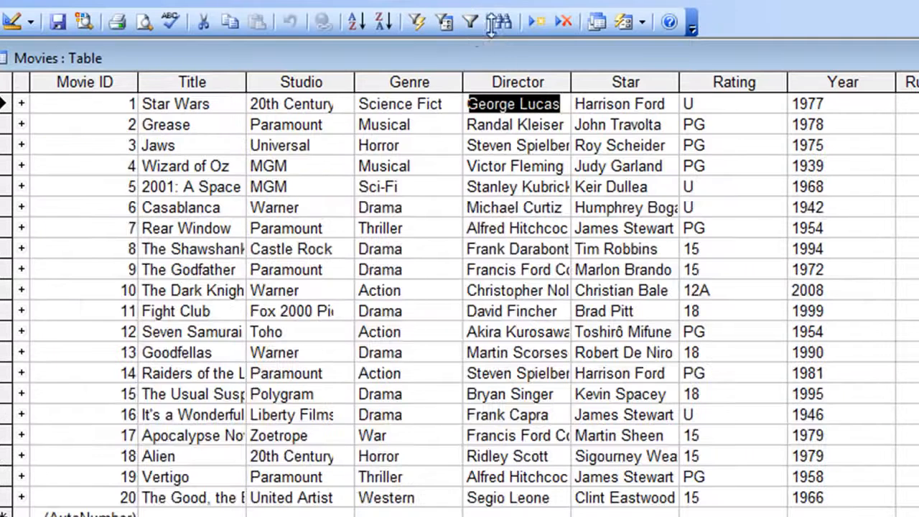
- Toggle the stored Alfred Hitchcock director filter on and off again, leaving all movies shown
click(175, 336)
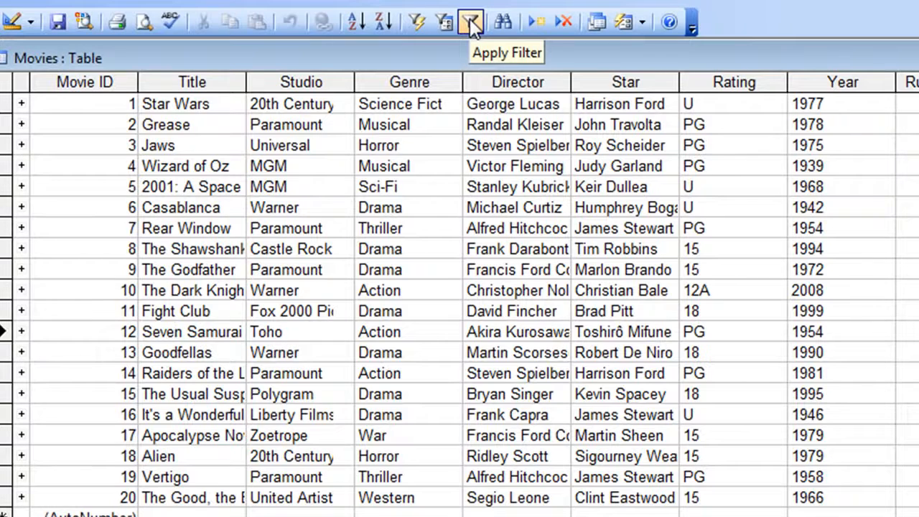
click(471, 24)
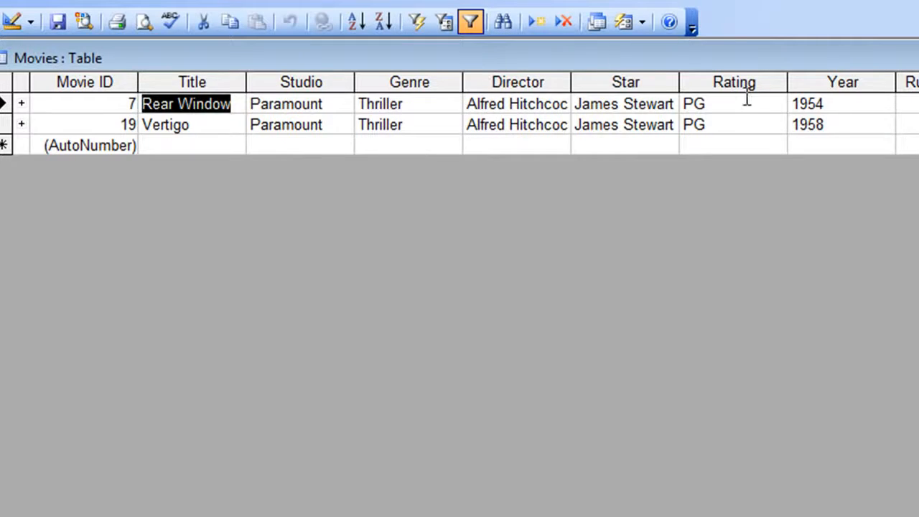
click(470, 25)
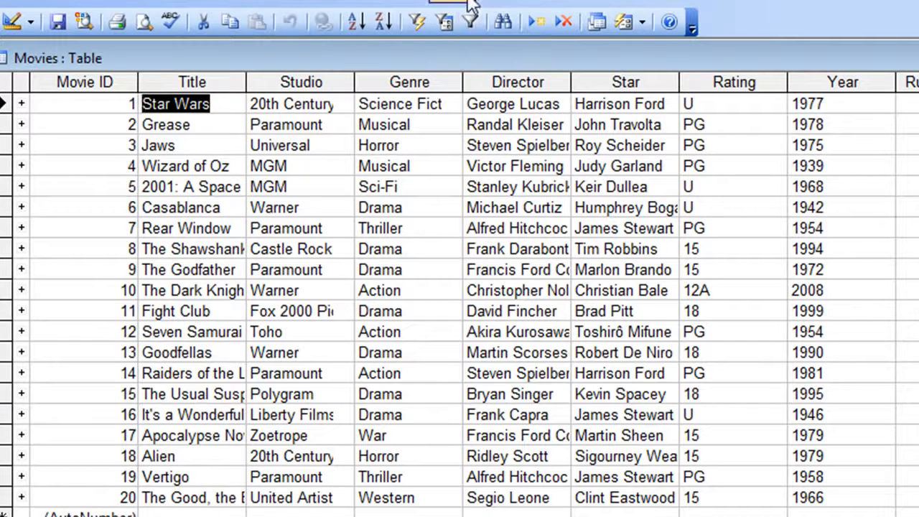
click(466, 25)
click(466, 25)
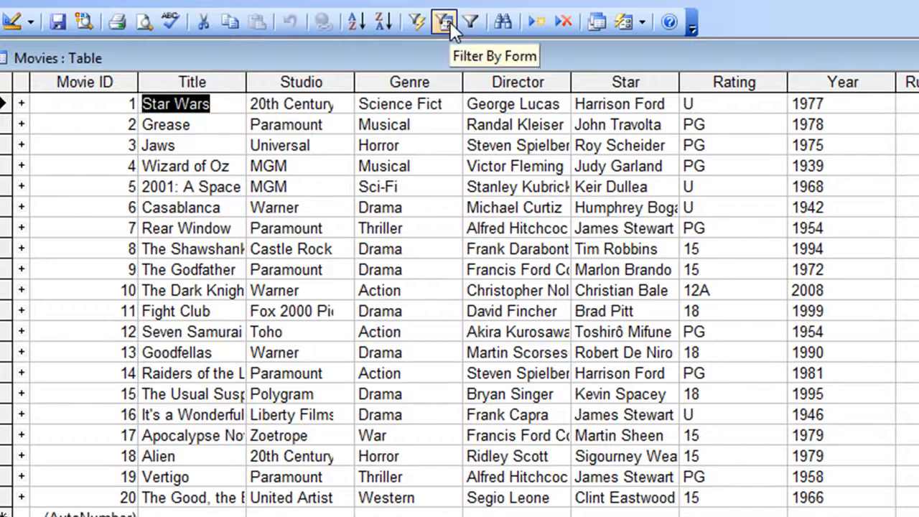
- Start Filter By Form, clear the existing Director criterion and set the Studio criterion to Paramount
click(448, 22)
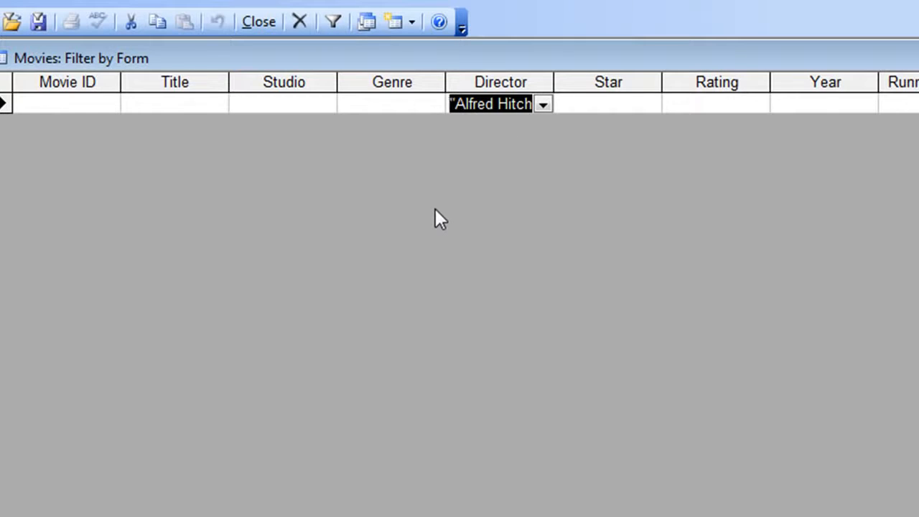
key(Delete)
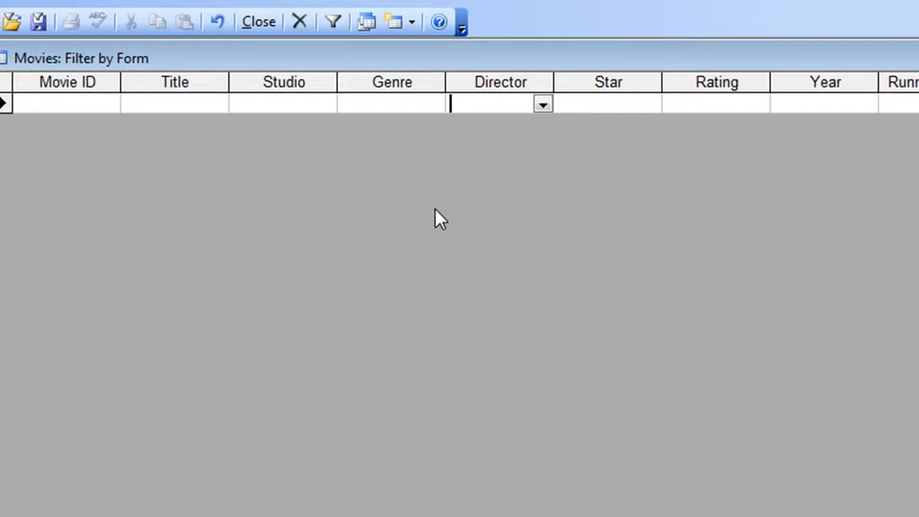
click(290, 103)
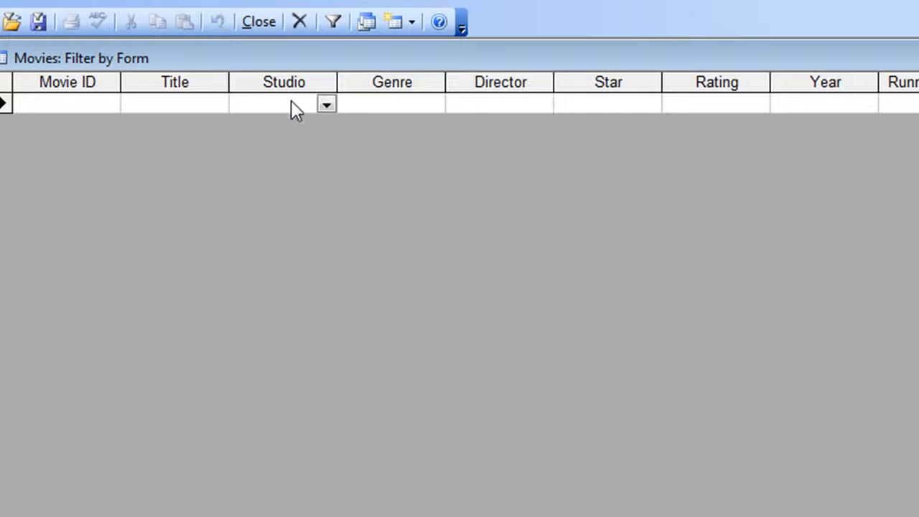
click(331, 104)
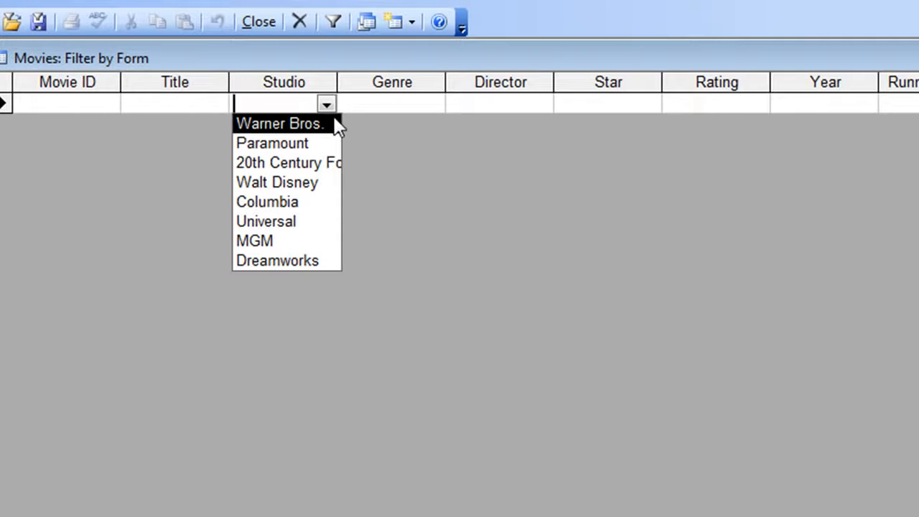
click(284, 147)
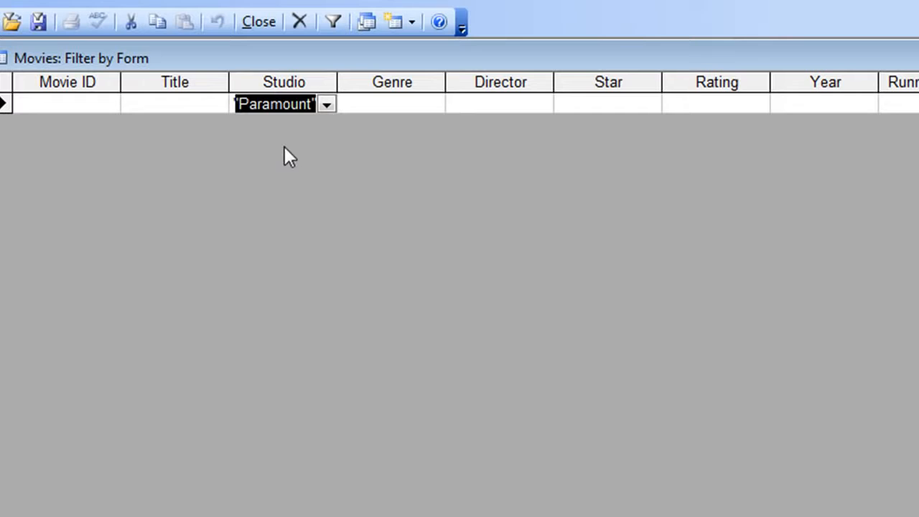
- Add James Stewart as the Star criterion in the filter form
click(586, 106)
click(650, 105)
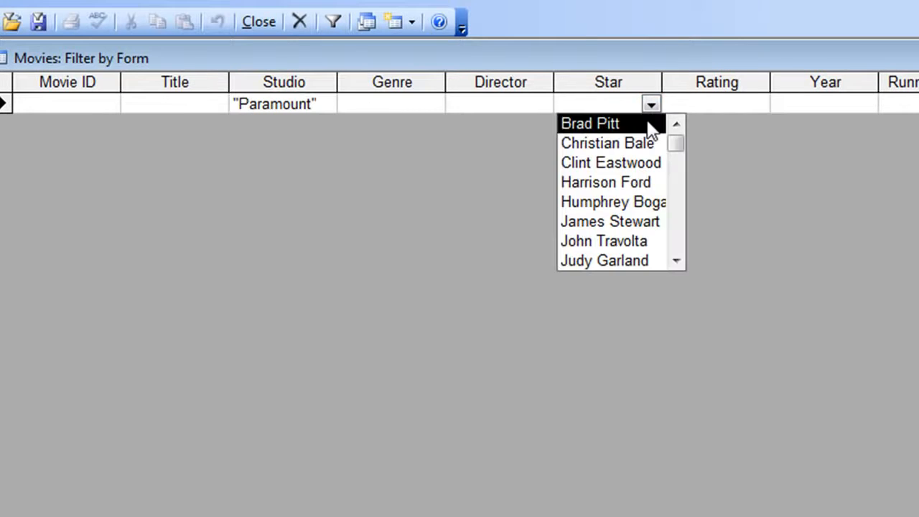
click(586, 222)
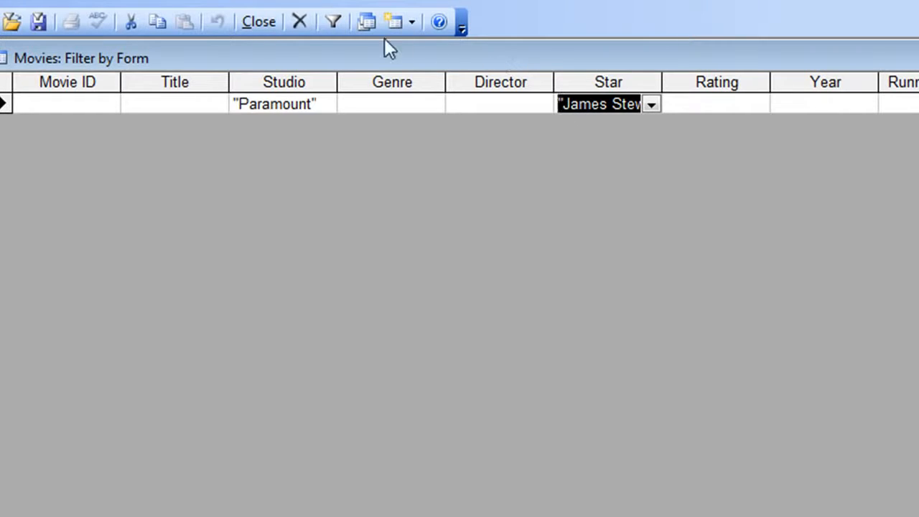
- Apply the Paramount and James Stewart filter to the Movies table, then toggle it off, on and off again
click(328, 22)
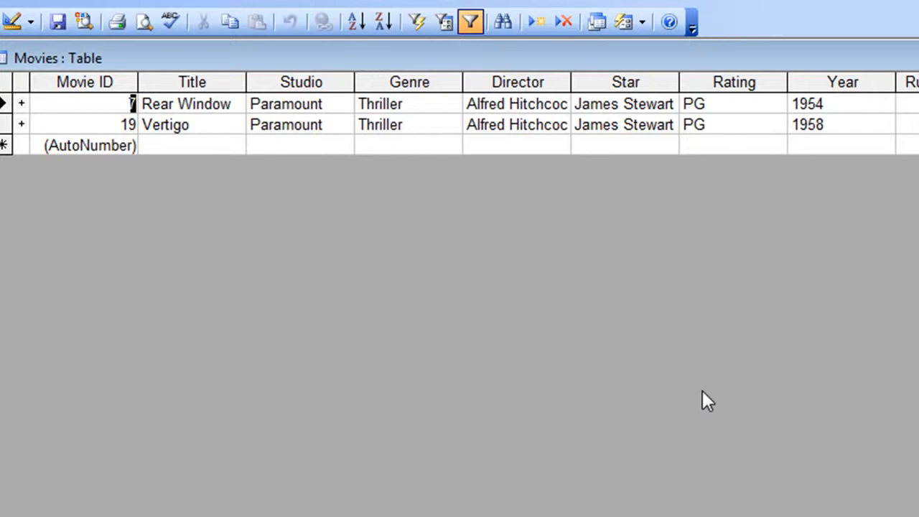
click(470, 22)
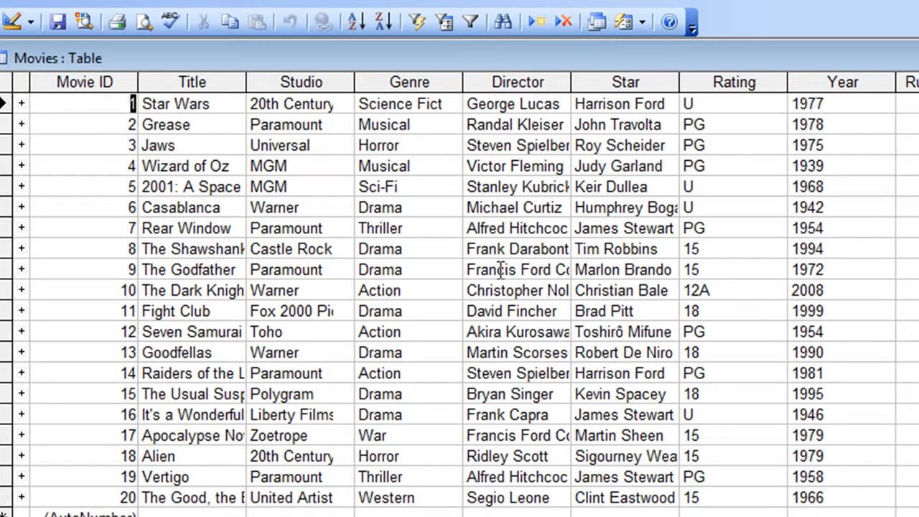
click(470, 22)
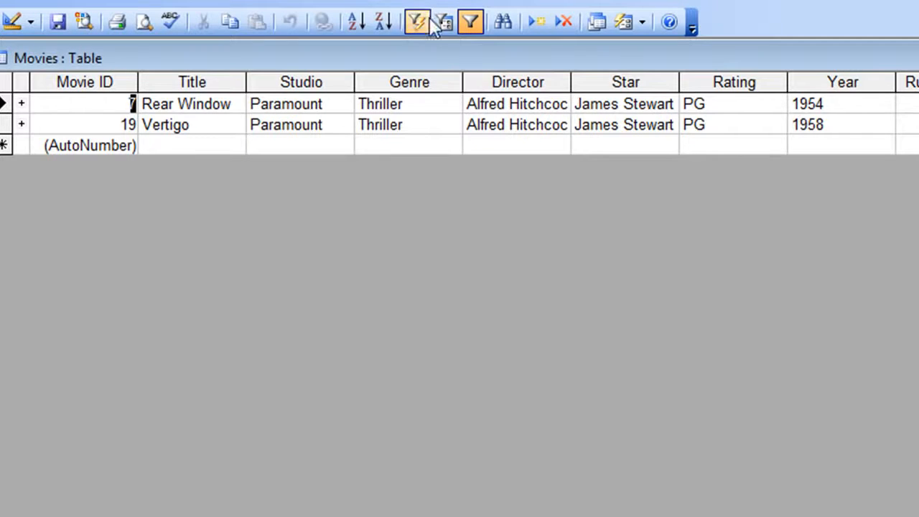
click(470, 22)
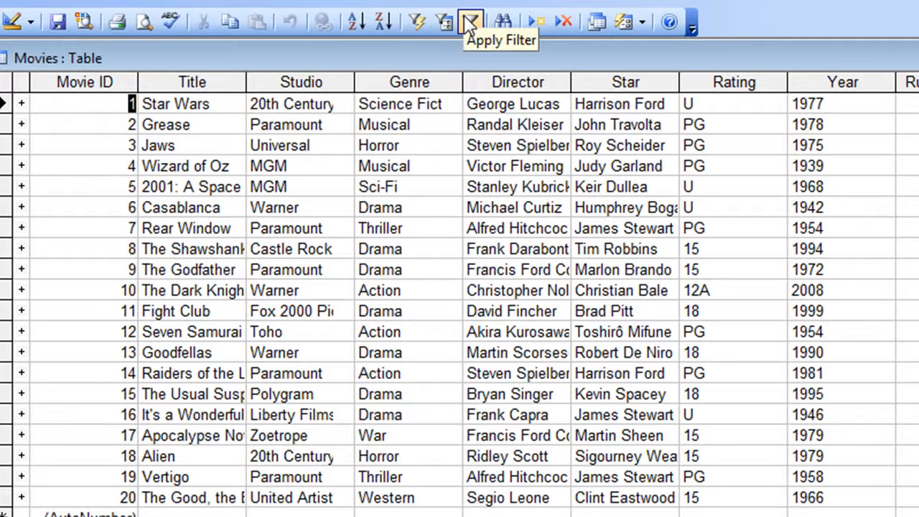
- Add Steven Spielberg as the Director criterion in Filter By Form, apply the combined filter and remove it again
click(445, 23)
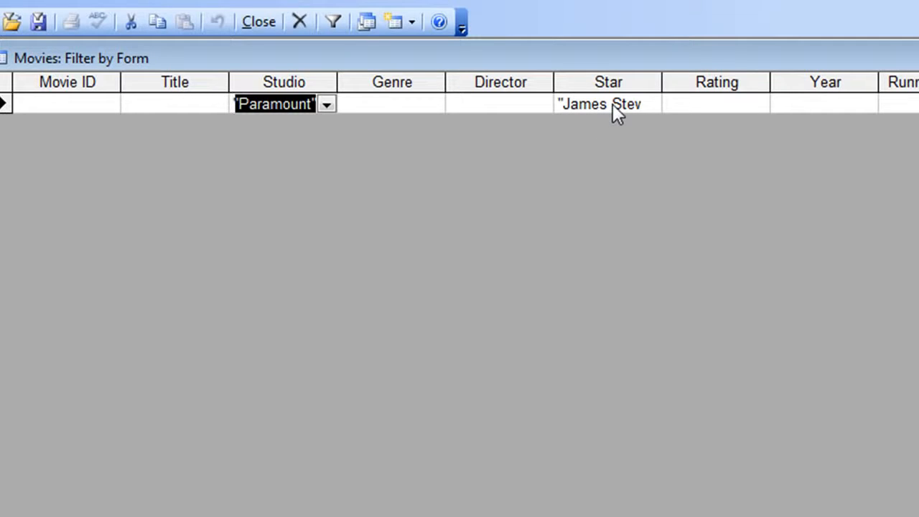
click(540, 100)
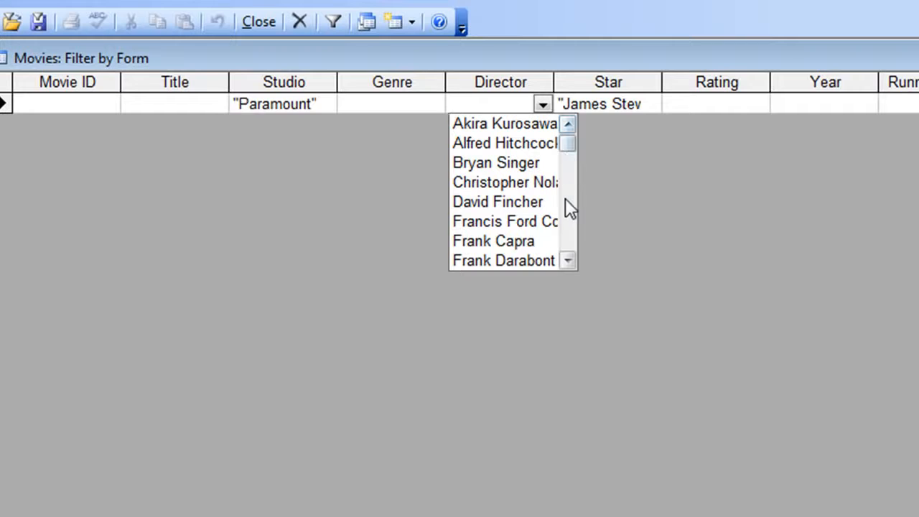
drag(567, 260, 567, 260)
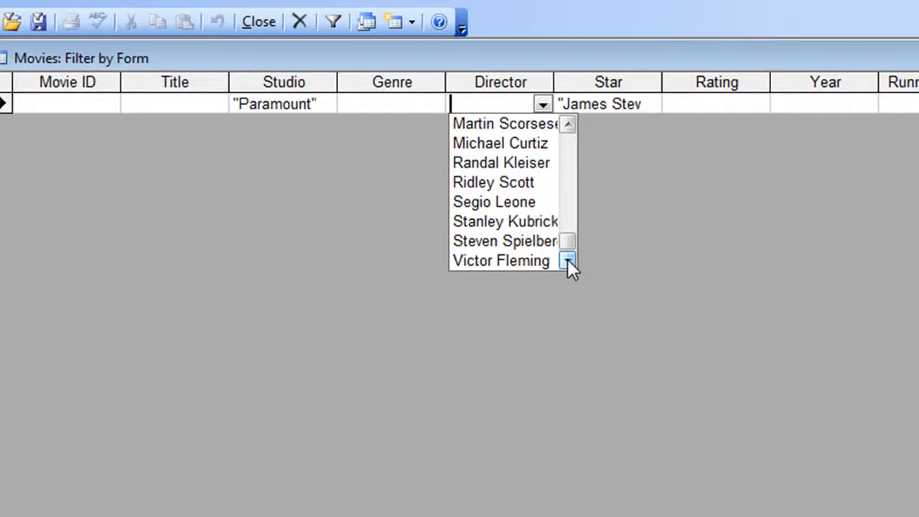
click(506, 242)
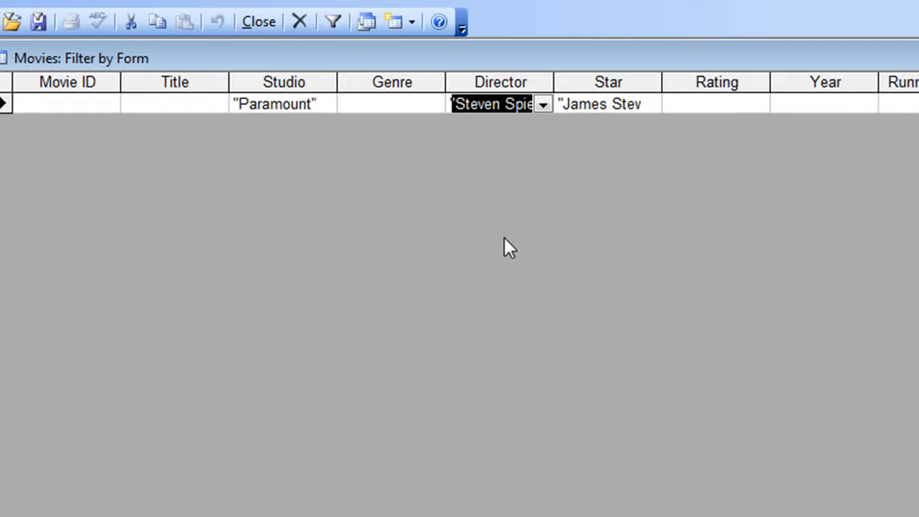
click(334, 23)
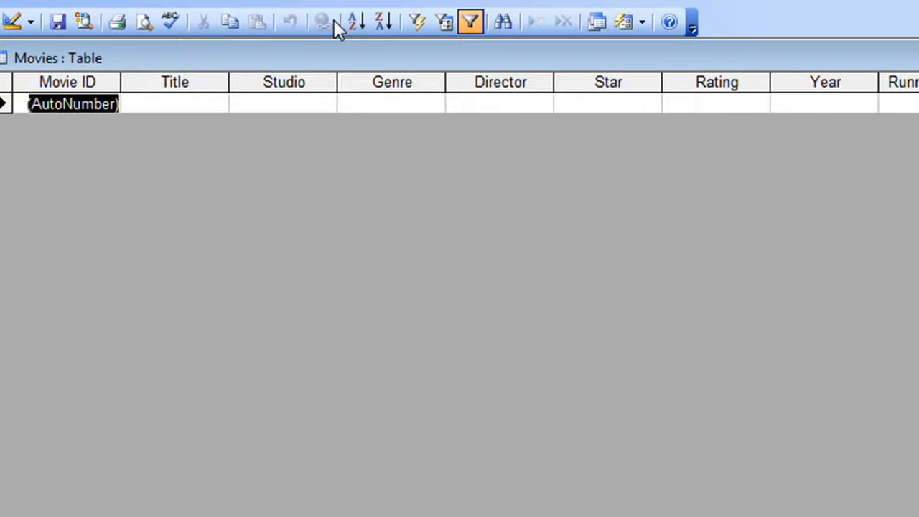
click(468, 22)
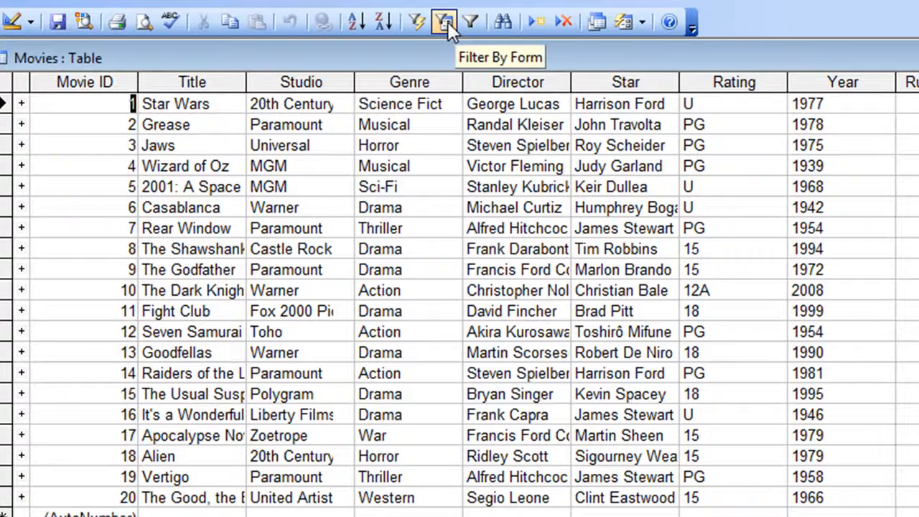
- Reopen Filter By Form and clear the Steven Spielberg criterion from the Director field, keeping the Studio and Star criteria
click(446, 22)
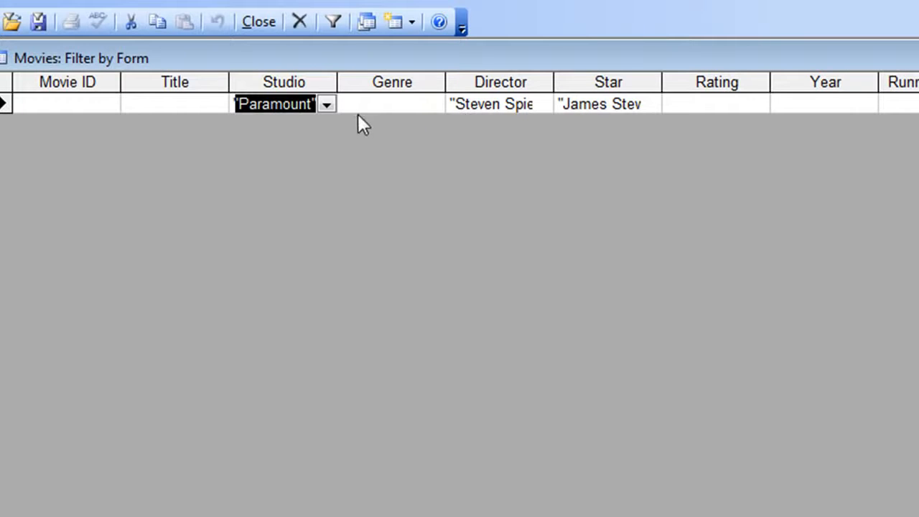
click(477, 103)
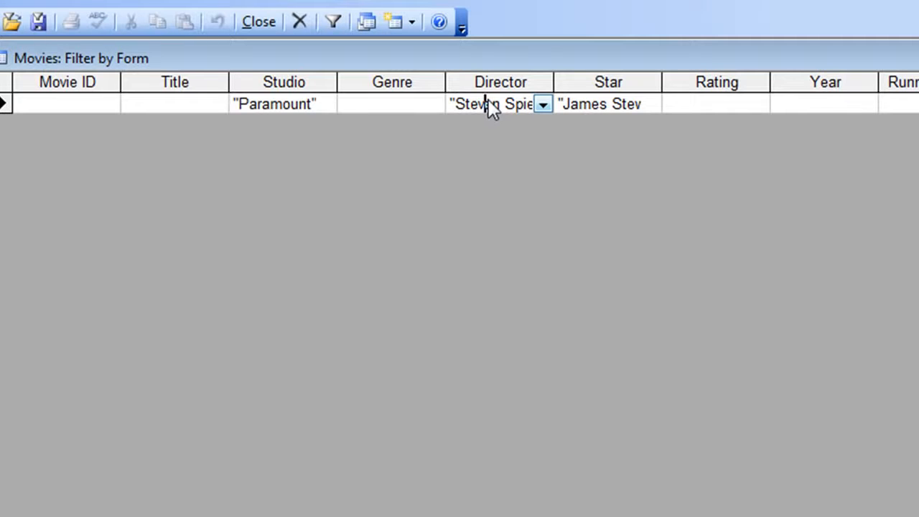
key(Delete)
key(Delete)
key(Delete)
key(Delete)
key(Delete)
key(Delete)
key(Delete)
key(Delete)
key(Delete)
key(Delete)
key(Delete)
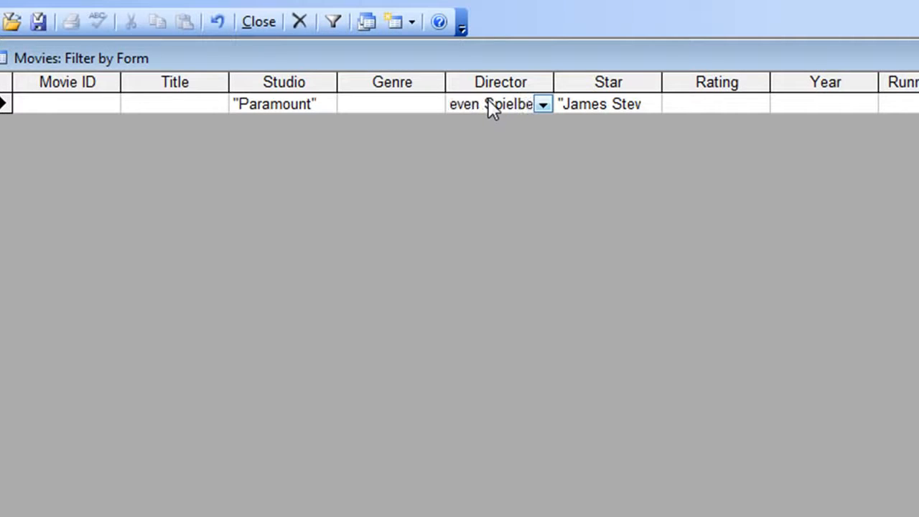
key(Delete)
key(Delete)
key(Delete)
key(Delete)
key(Delete)
key(Delete)
key(Delete)
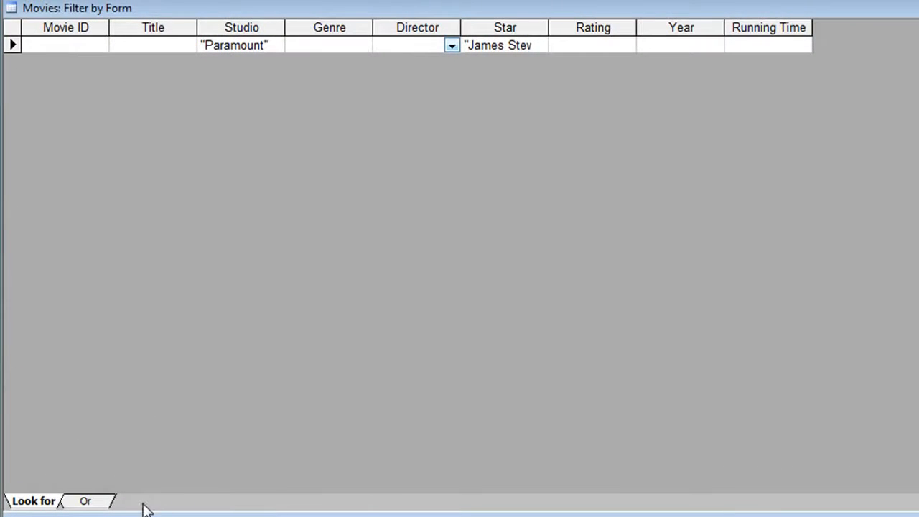
- Add an Or alternative to the filter form with Steven Spielberg as the Director criterion
click(86, 501)
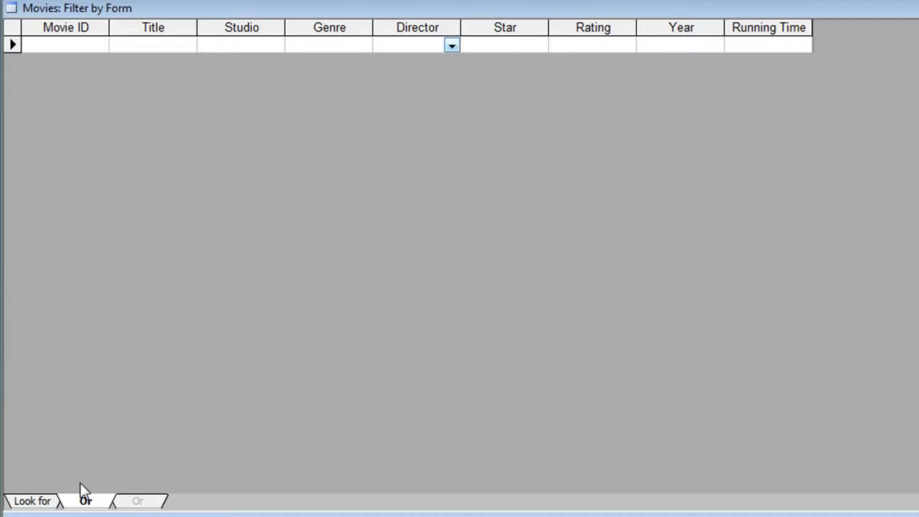
click(457, 48)
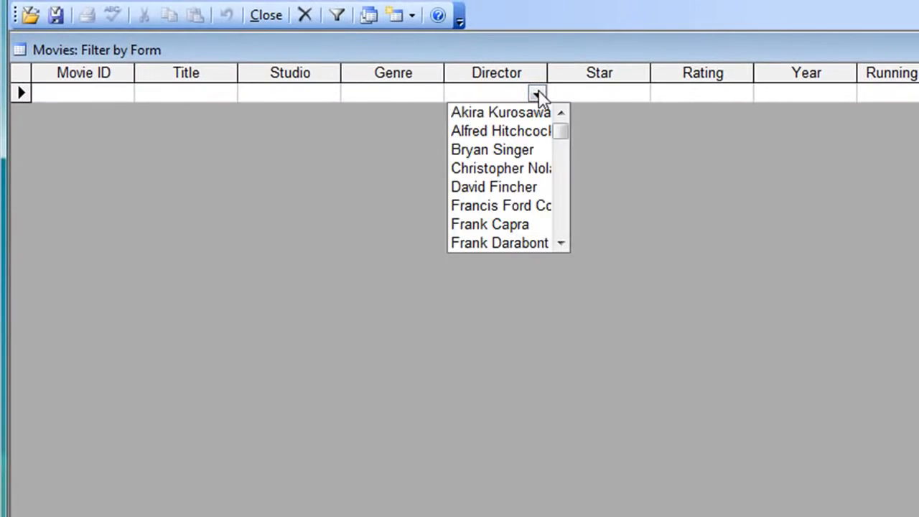
click(563, 230)
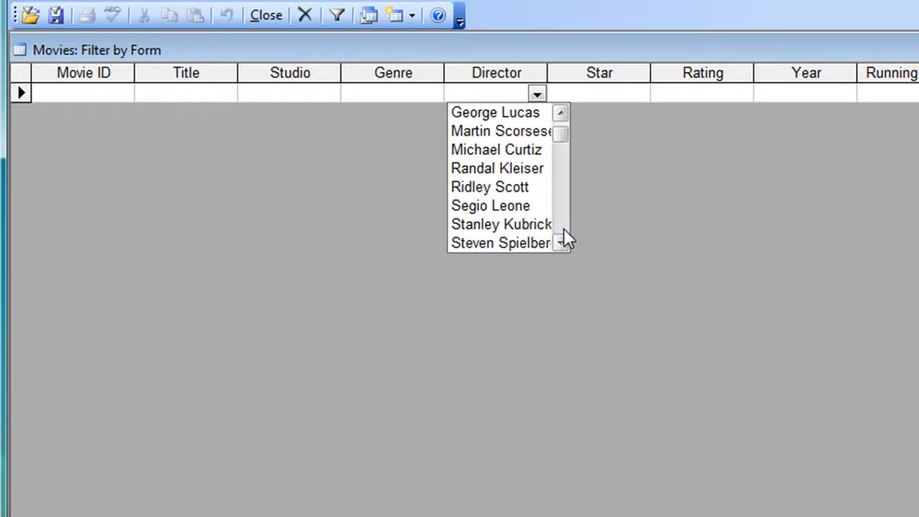
click(564, 230)
click(537, 225)
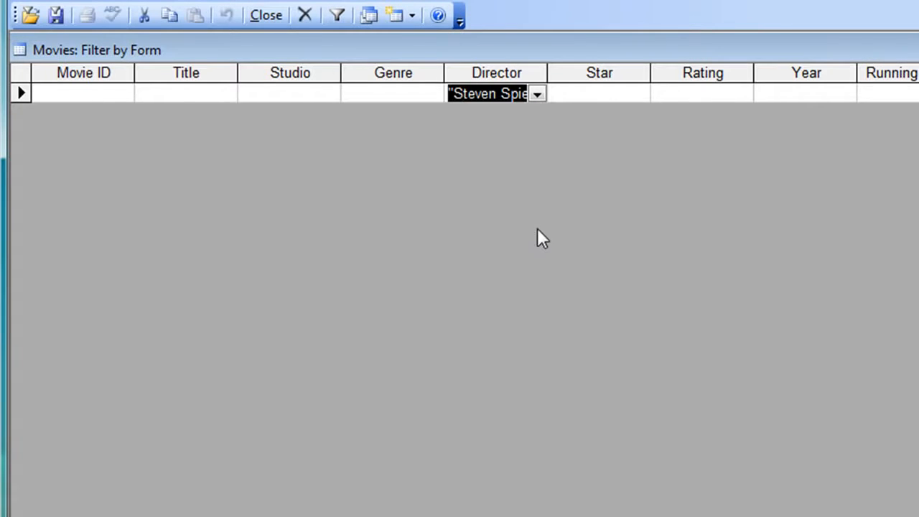
- Apply the filter with its Or condition to the movies, then toggle it off, on and off again
click(335, 16)
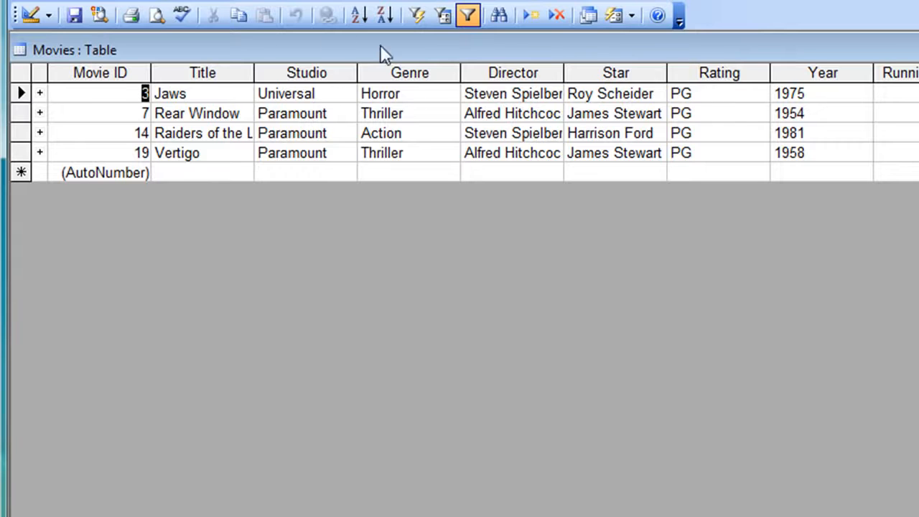
click(467, 14)
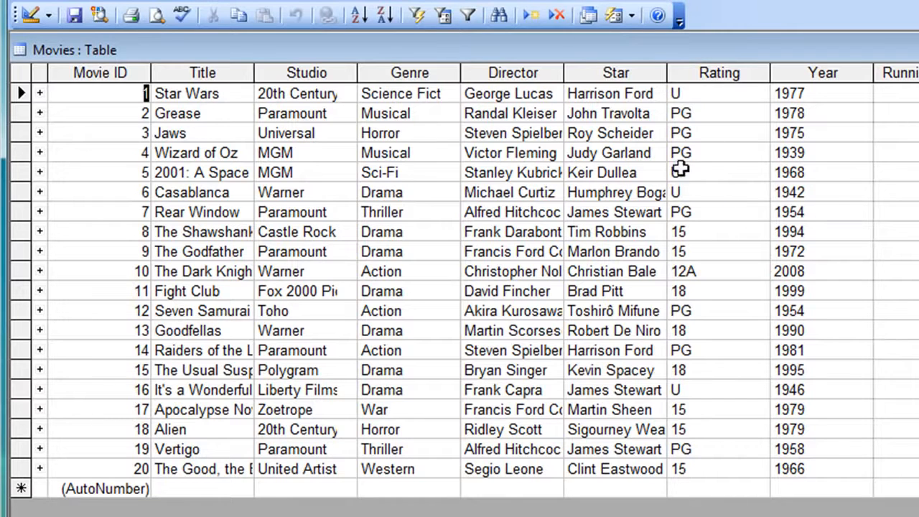
click(466, 22)
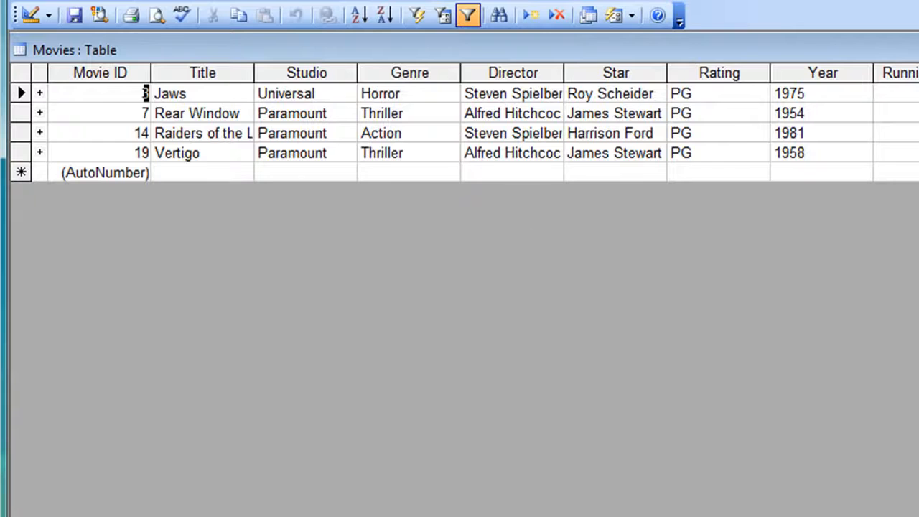
click(469, 17)
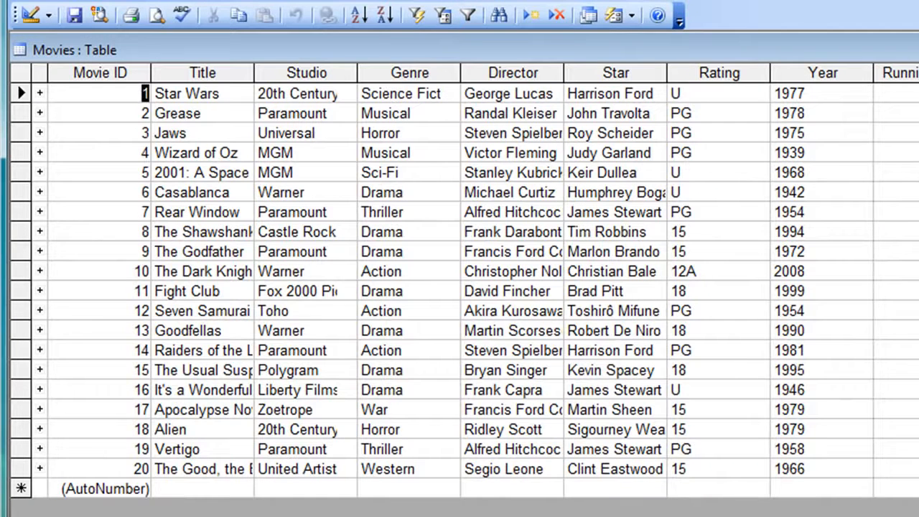
- Close the Movies table and save the changes to its design
click(918, 49)
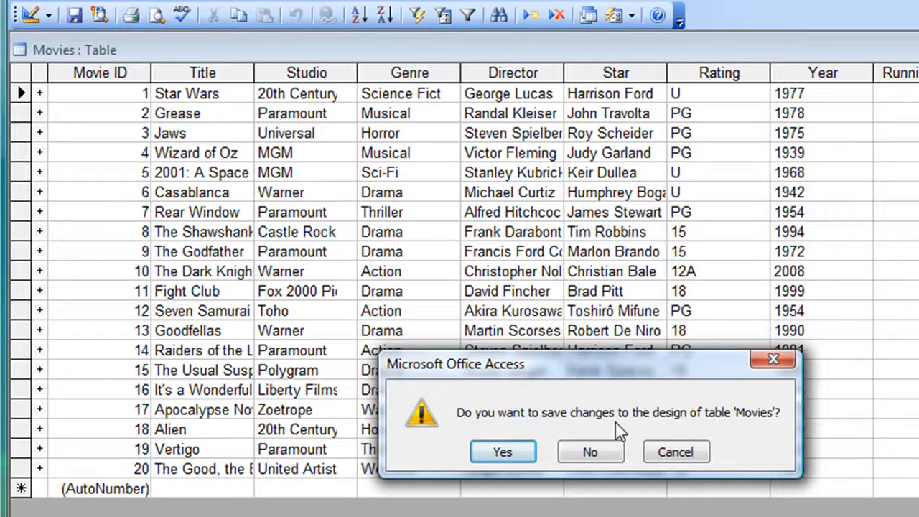
click(516, 460)
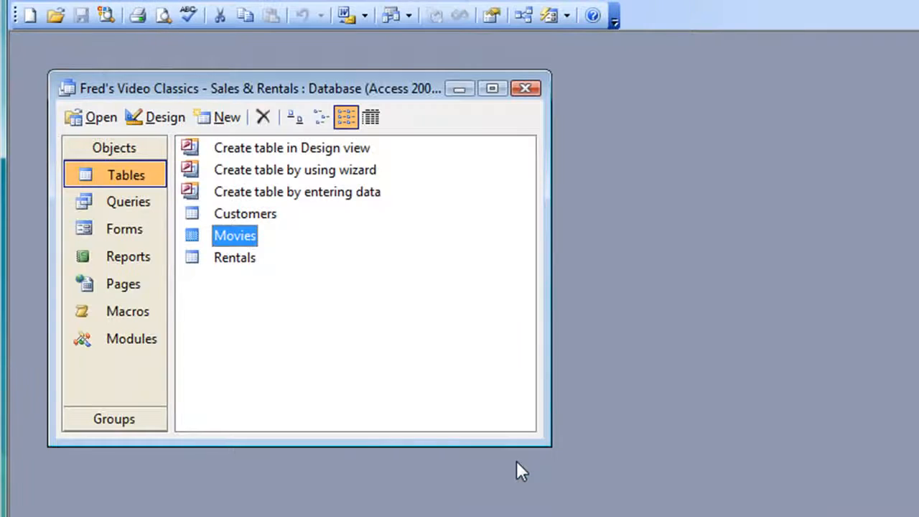